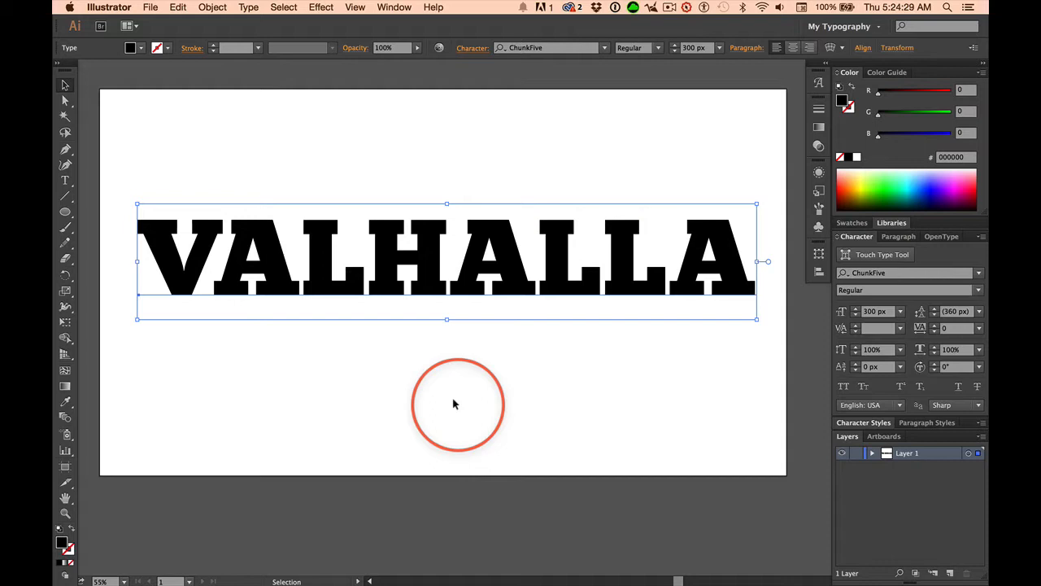
Step: Examine up close how the letter bases meet the curve in the other document's VALHALLA text on a path, and return to the straight text
{"action": "key", "text": "super+grave"}
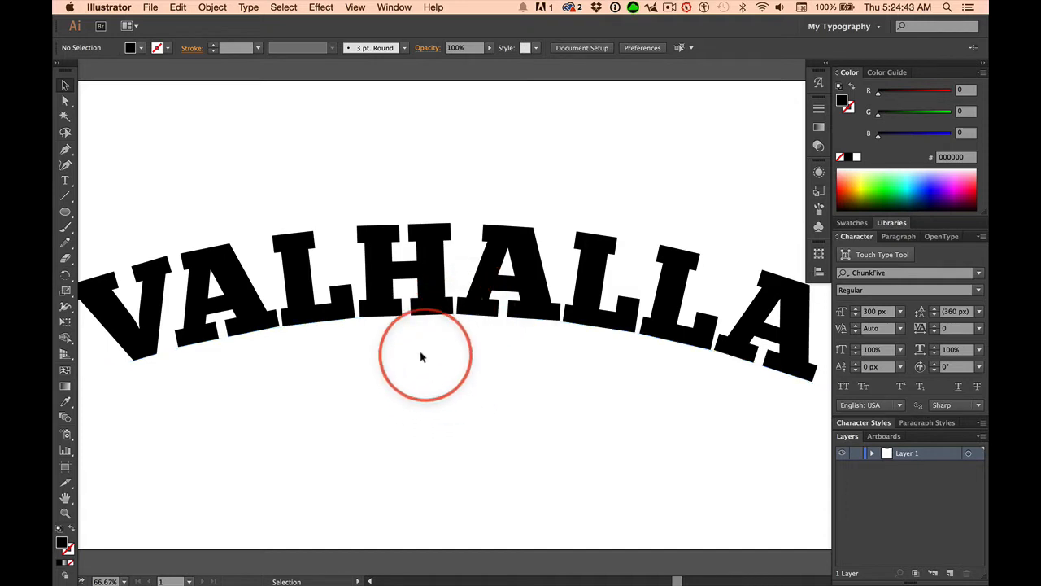
{"action": "key", "text": "space"}
{"action": "key", "text": "super"}
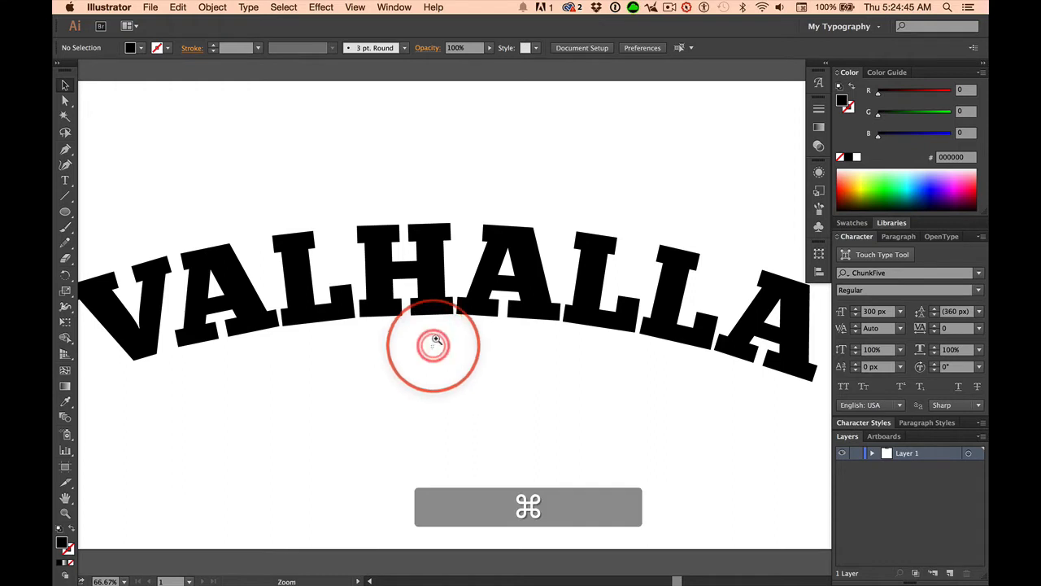
{"action": "left_click_drag", "start_coordinate": [430, 344], "coordinate": [477, 298]}
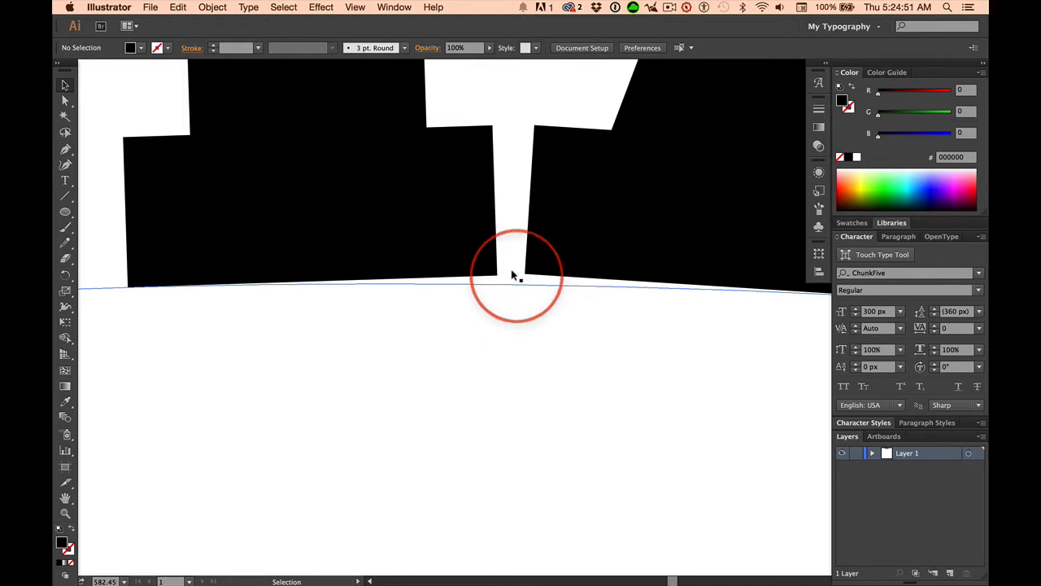
{"action": "key", "text": "super+0"}
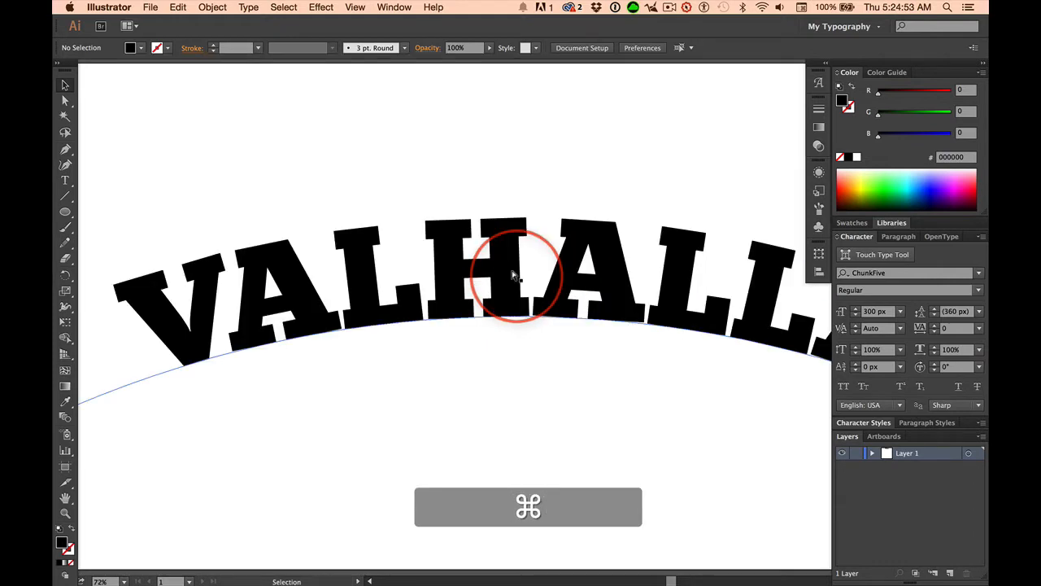
{"action": "key", "text": "super+grave"}
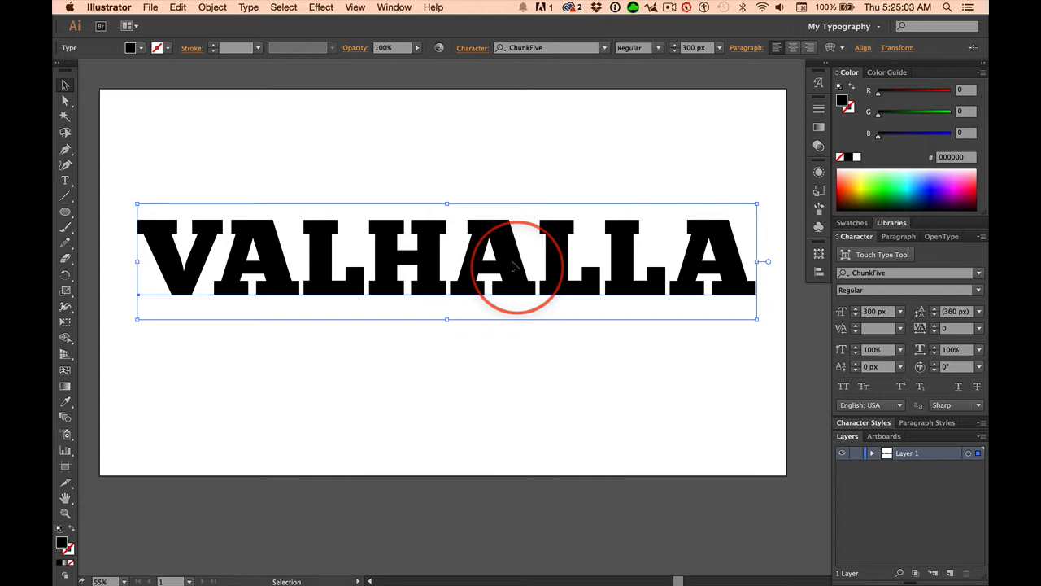
Step: Collapse the docked panels to icons and apply a horizontal Arc warp effect with a 27% bend to the VALHALLA text
{"action": "left_click", "coordinate": [984, 65]}
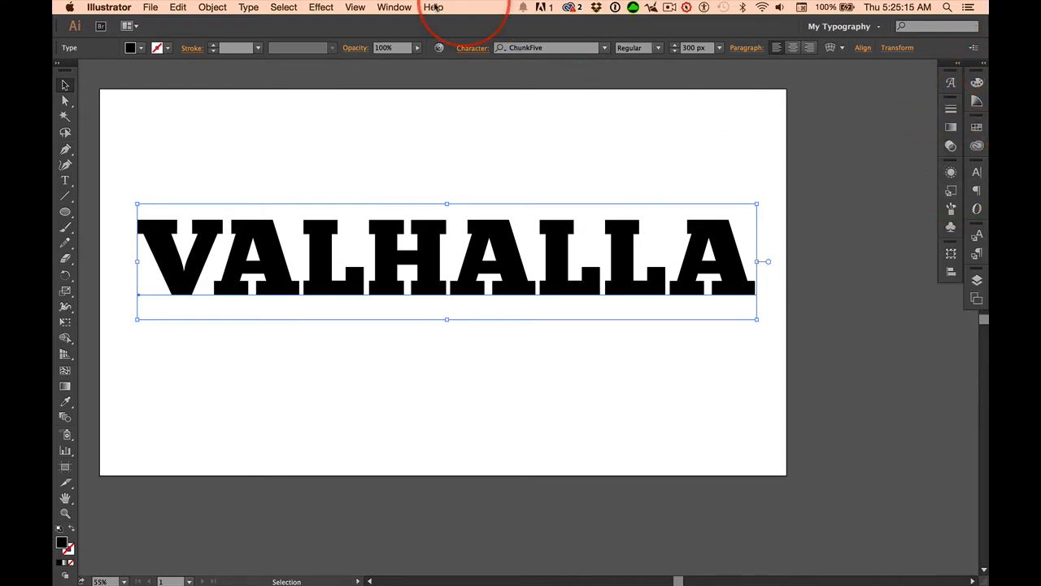
{"action": "left_click", "coordinate": [388, 8]}
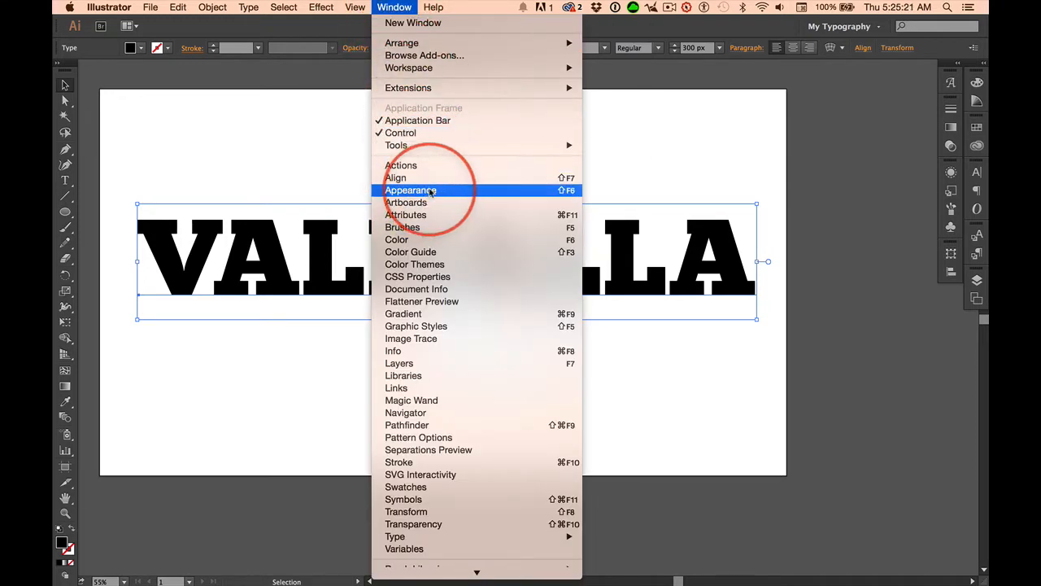
{"action": "left_click", "coordinate": [721, 186]}
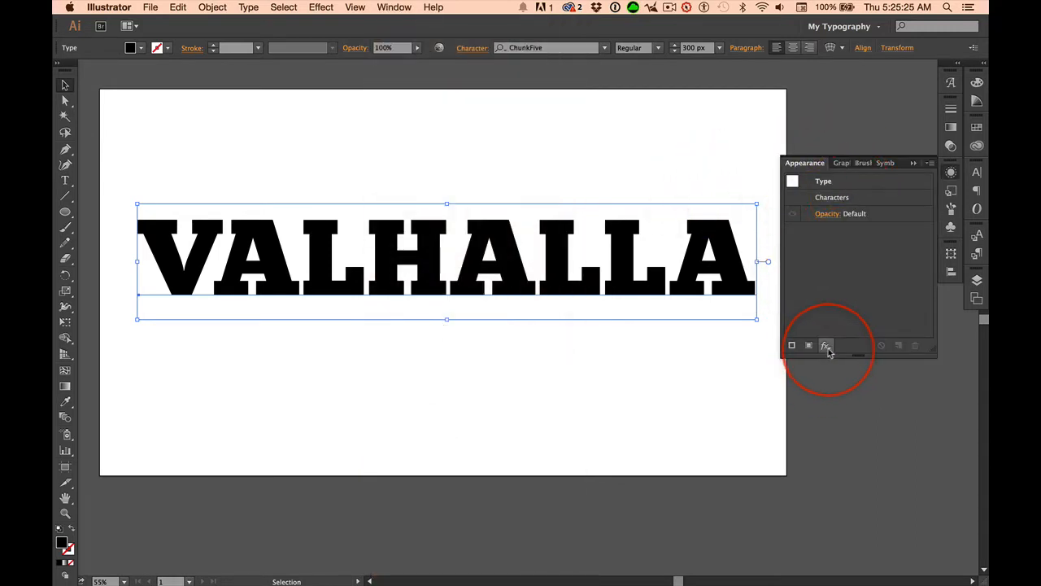
{"action": "left_click", "coordinate": [826, 347]}
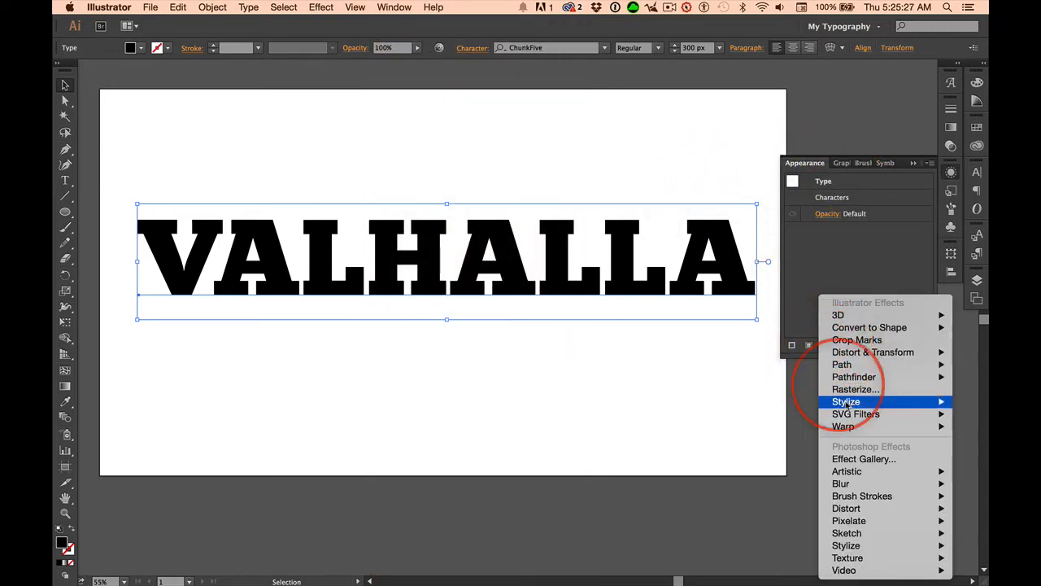
{"action": "mouse_move", "coordinate": [838, 426]}
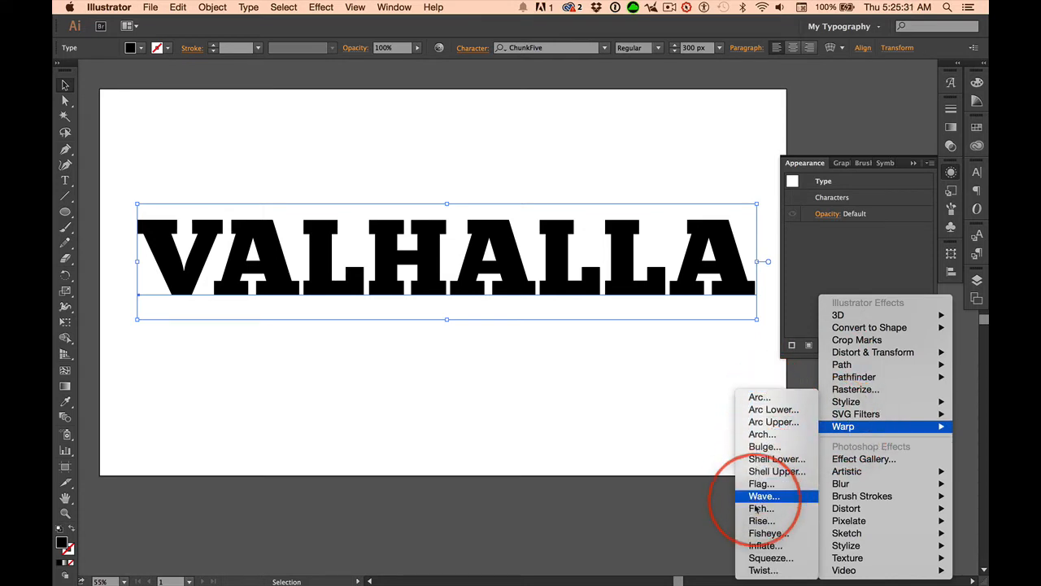
{"action": "left_click", "coordinate": [756, 398]}
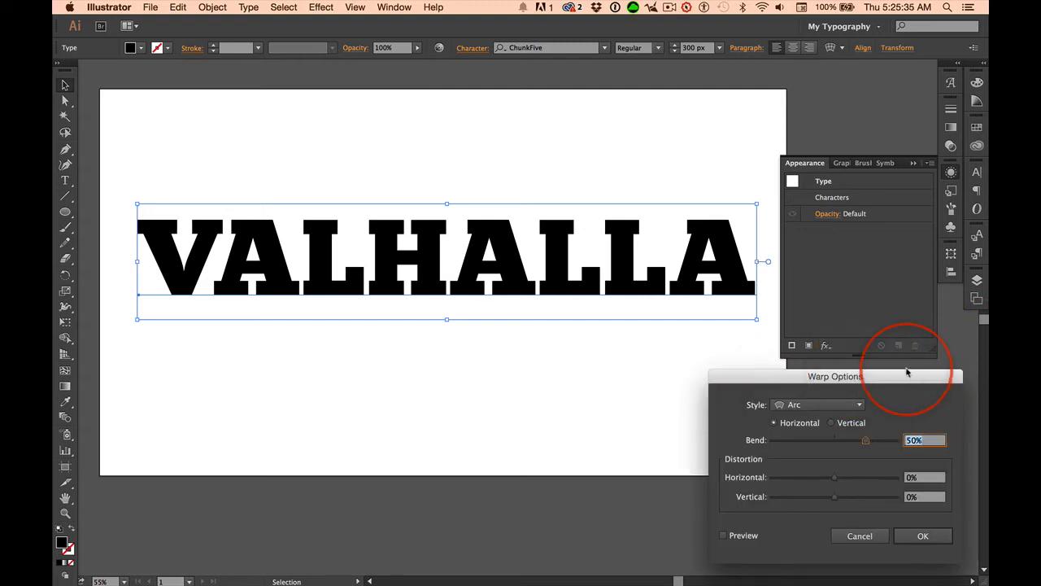
{"action": "left_click_drag", "start_coordinate": [899, 376], "coordinate": [596, 195]}
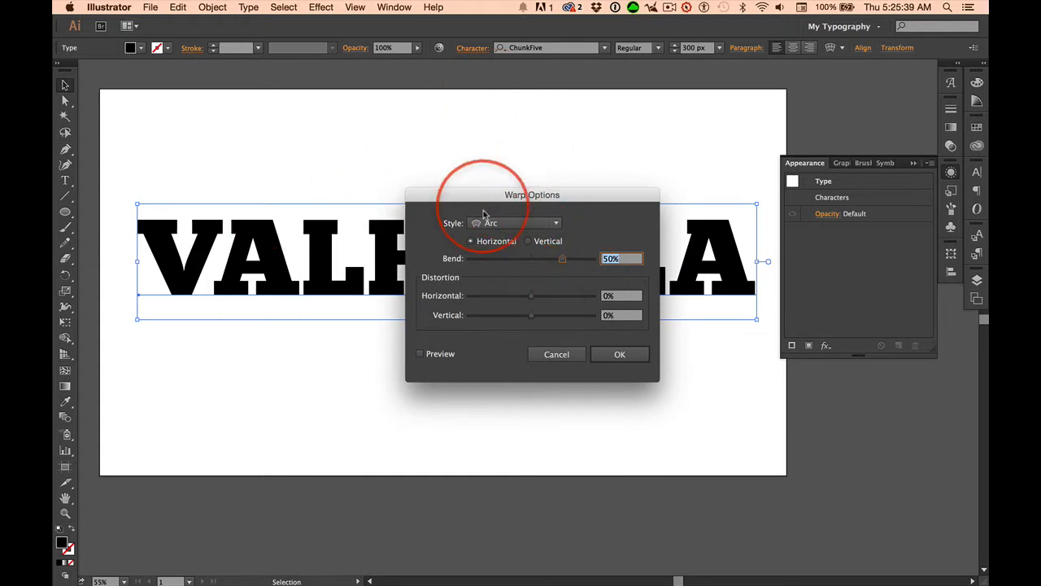
{"action": "left_click_drag", "start_coordinate": [484, 198], "coordinate": [762, 375]}
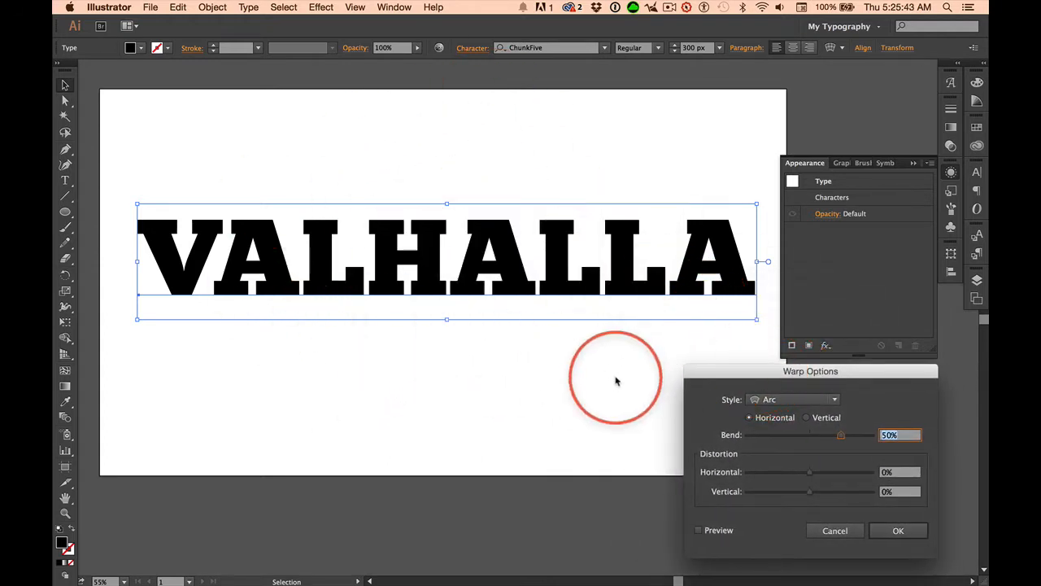
{"action": "left_click", "coordinate": [699, 532]}
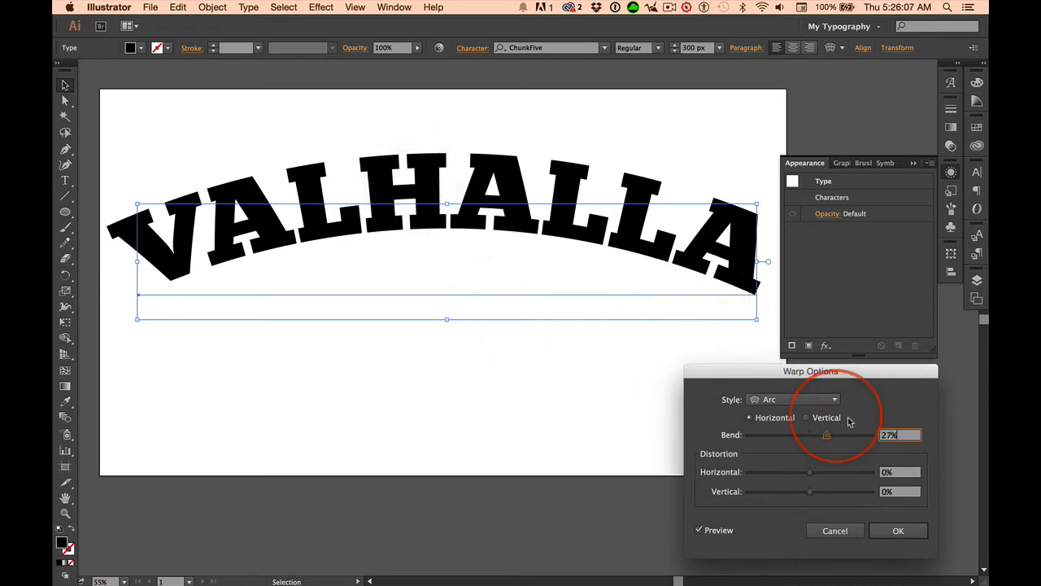
{"action": "left_click", "coordinate": [898, 530]}
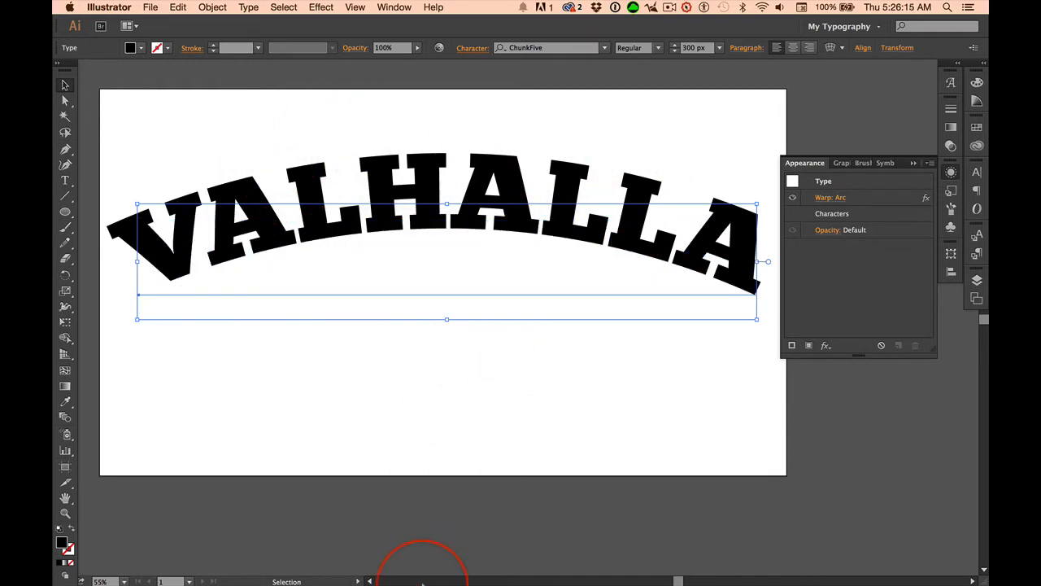
{"action": "left_click", "coordinate": [456, 449]}
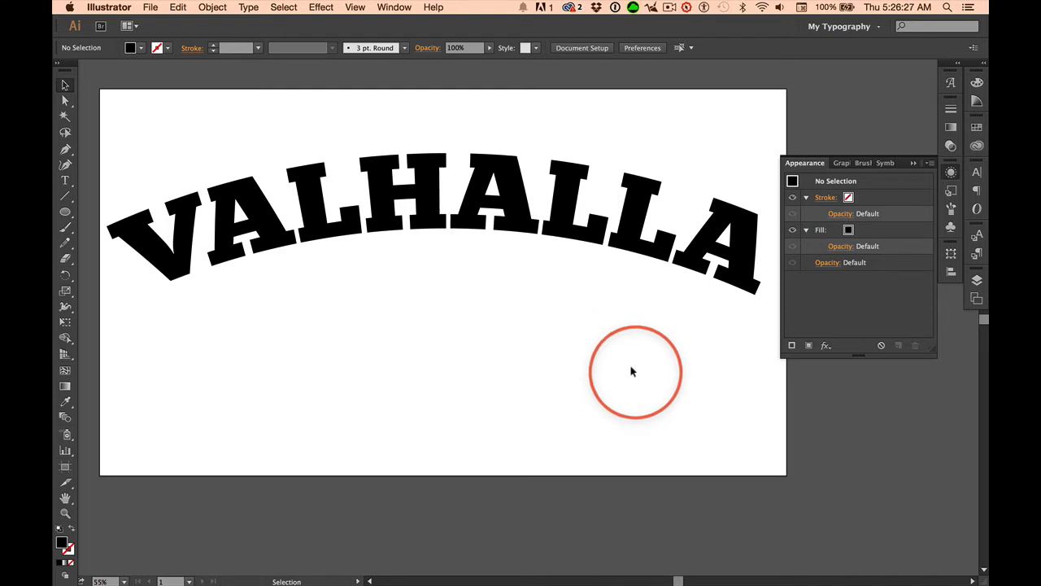
{"action": "left_click", "coordinate": [913, 163]}
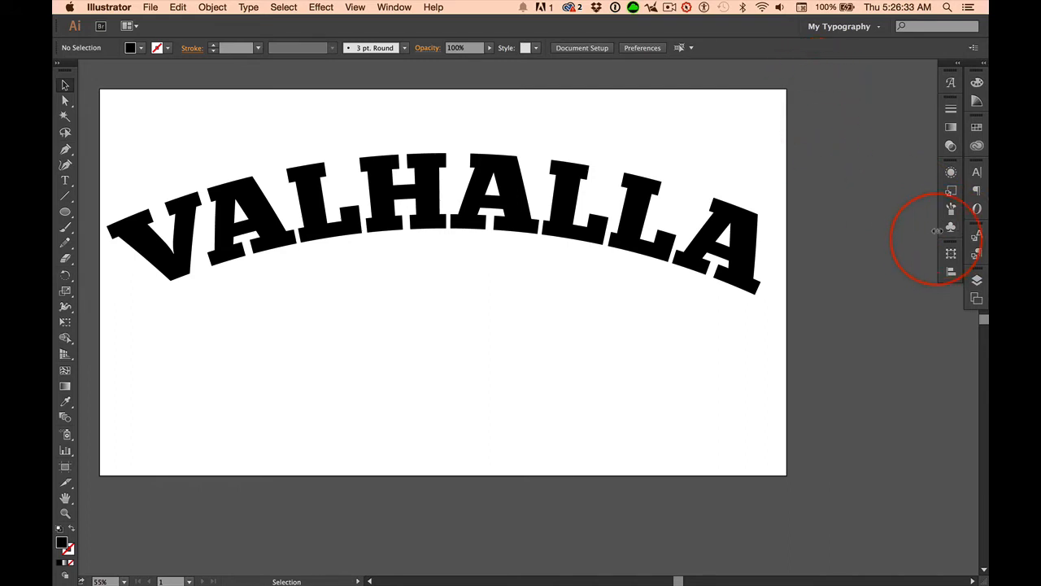
Step: Stretch the arched VALHALLA text taller by setting its vertical scale to 151%
{"action": "left_click", "coordinate": [977, 174]}
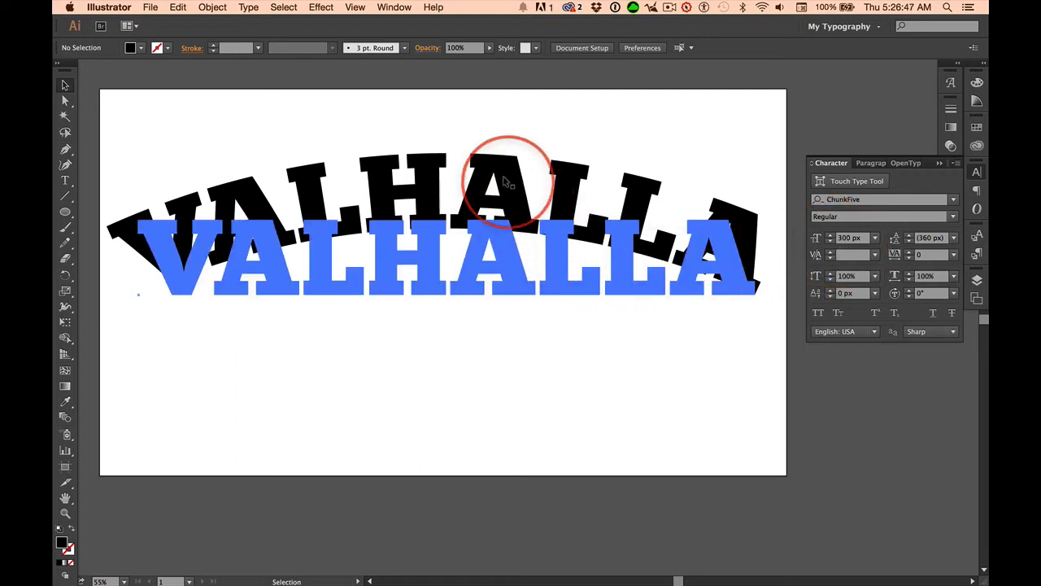
{"action": "left_click", "coordinate": [831, 275]}
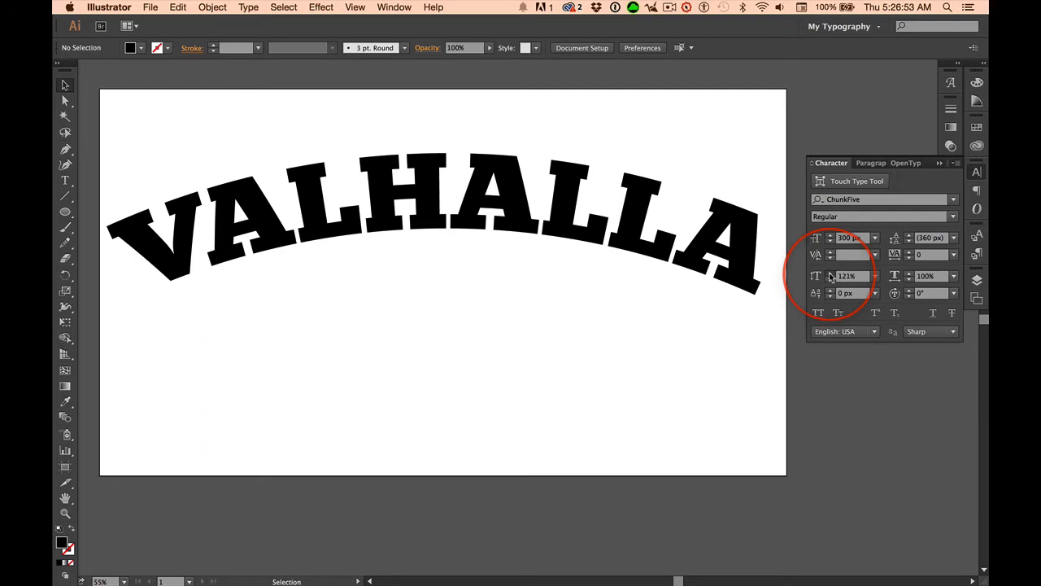
{"action": "left_click", "coordinate": [511, 178]}
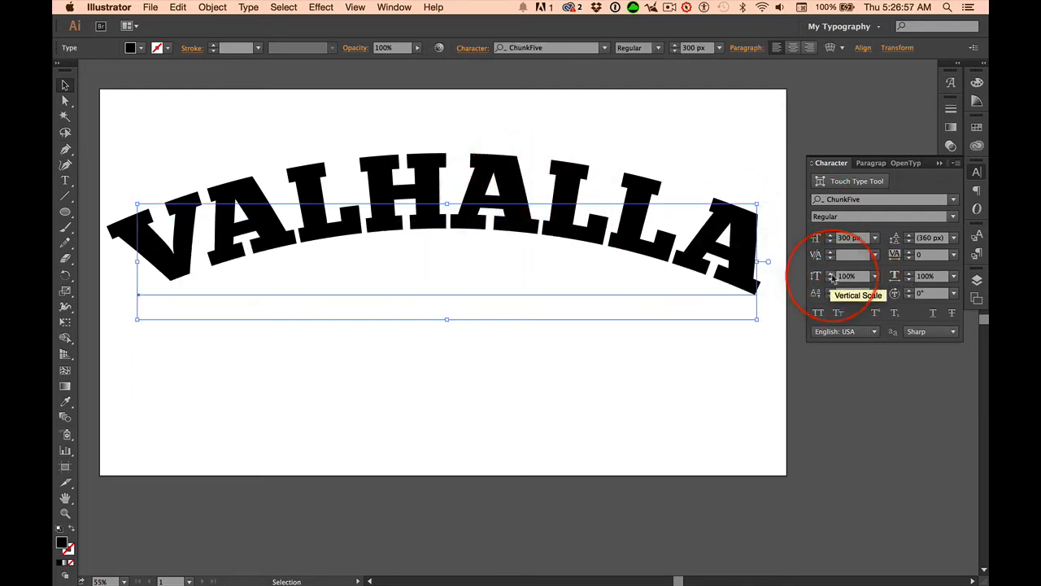
{"action": "left_click", "coordinate": [830, 274]}
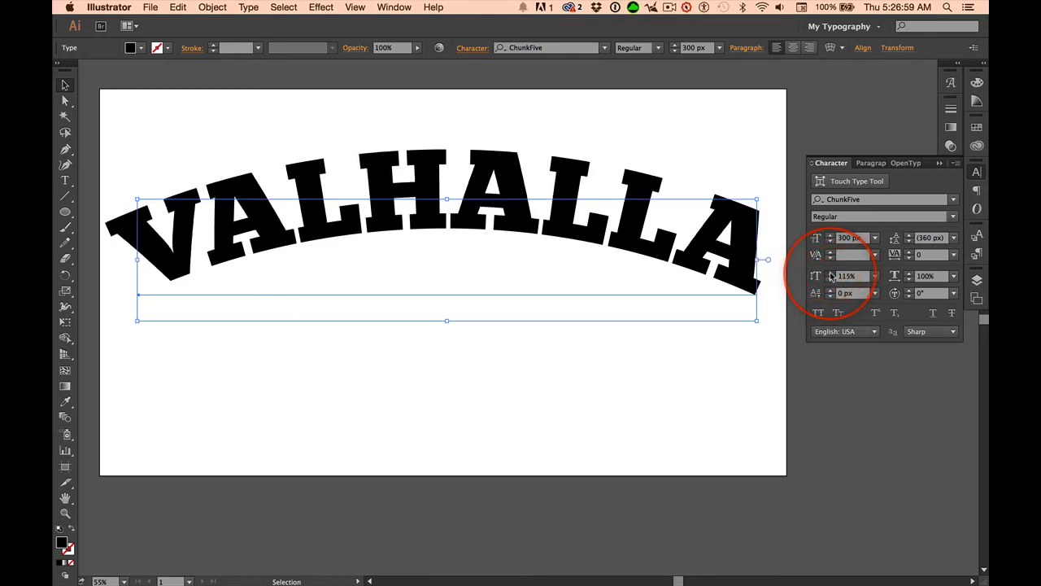
{"action": "left_click", "coordinate": [829, 275]}
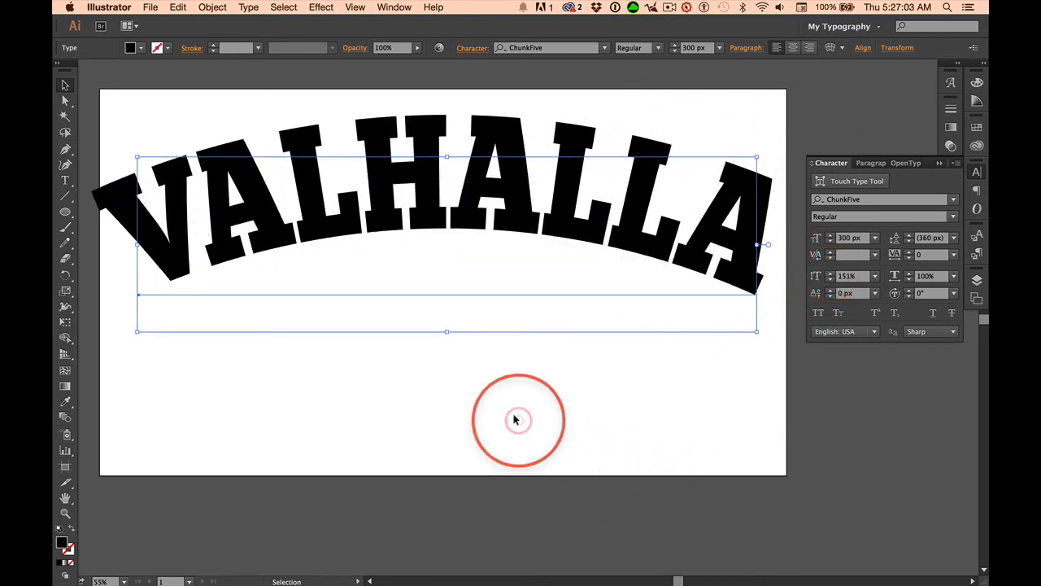
{"action": "left_click", "coordinate": [556, 453]}
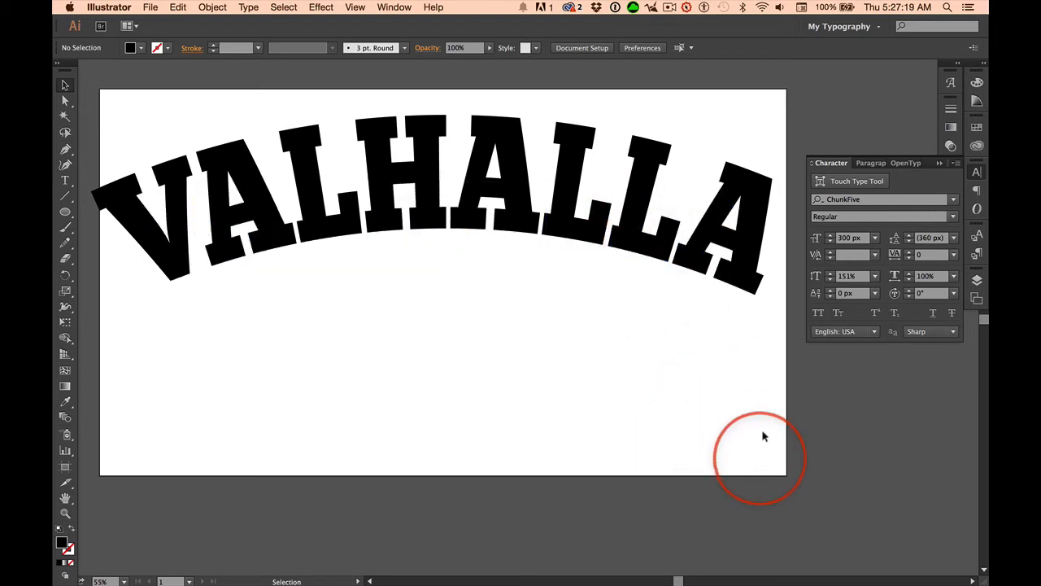
Step: Reduce the vertical scale of the arched VALHALLA text to 140% and deselect it
{"action": "left_click", "coordinate": [831, 280]}
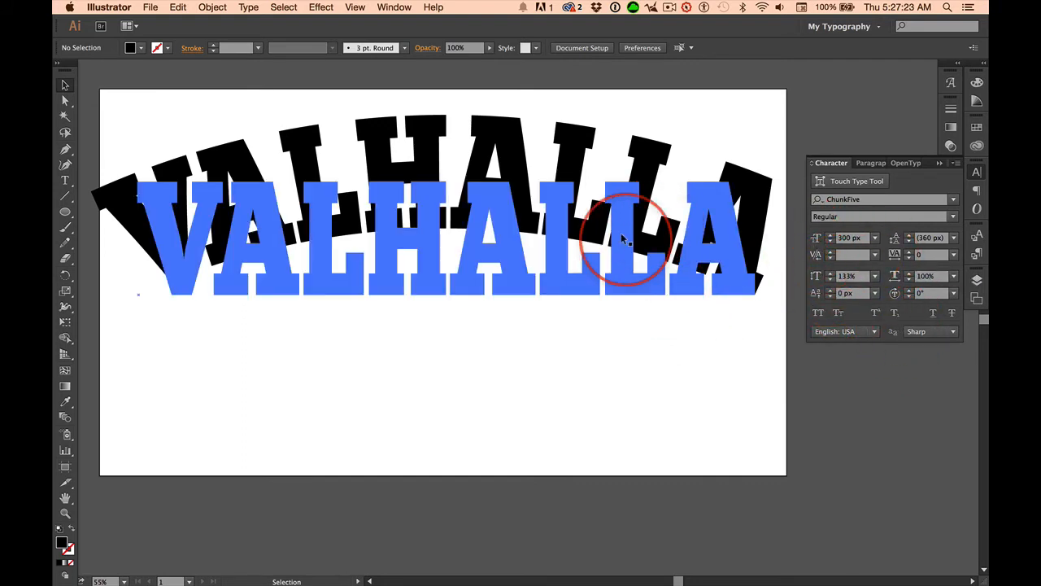
{"action": "left_click", "coordinate": [629, 246]}
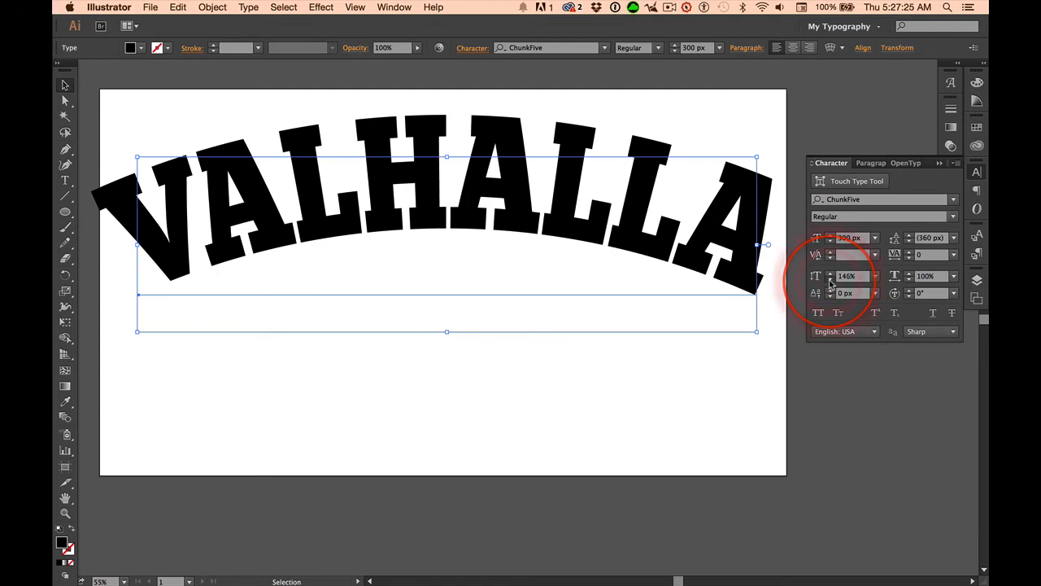
{"action": "left_click", "coordinate": [831, 280], "text": "shift"}
{"action": "left_click", "coordinate": [530, 425]}
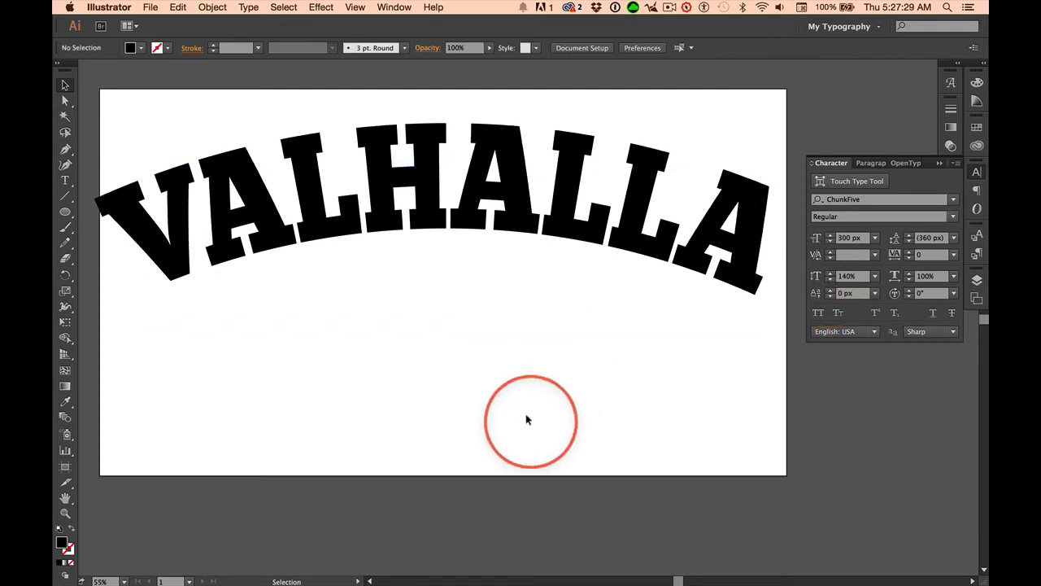
Step: Shift the arched VALHALLA text slightly to the right so it sits within the artboard
{"action": "left_click_drag", "start_coordinate": [463, 358], "coordinate": [436, 285]}
{"action": "left_click_drag", "start_coordinate": [437, 284], "coordinate": [436, 280]}
{"action": "left_click", "coordinate": [377, 402]}
{"action": "left_click", "coordinate": [661, 480]}
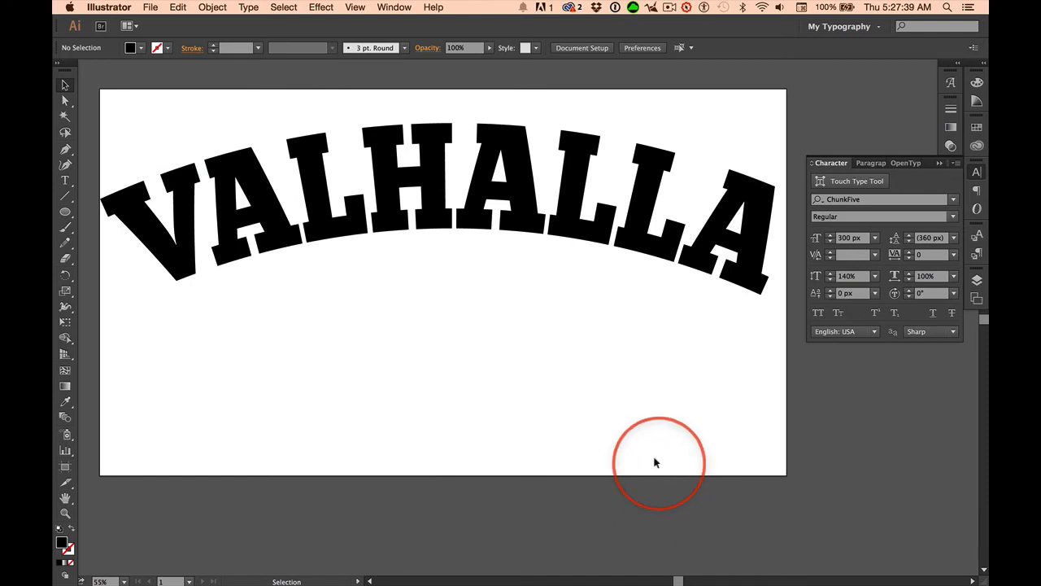
{"action": "left_click_drag", "start_coordinate": [249, 349], "coordinate": [318, 328]}
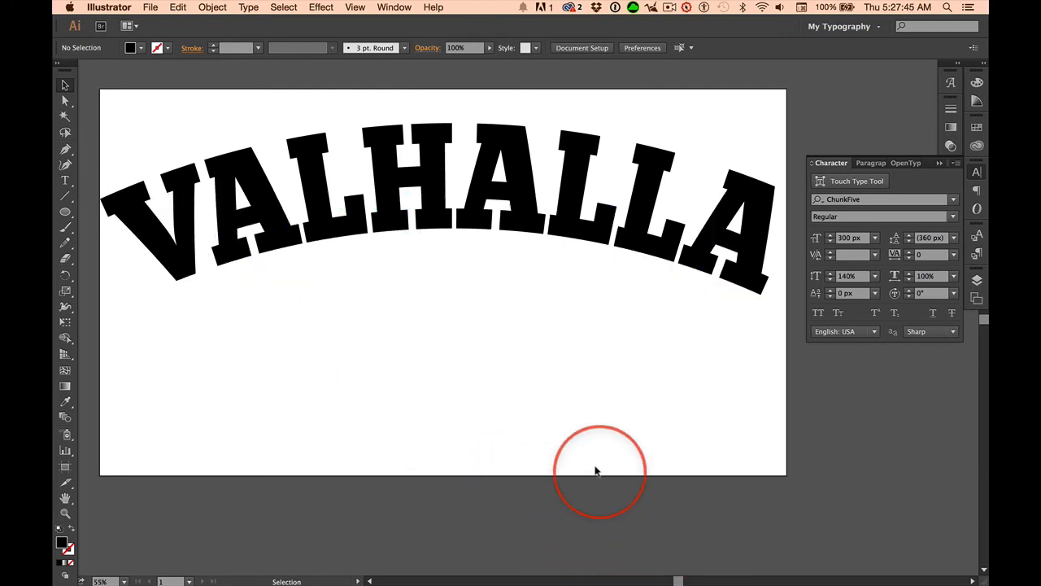
Step: Switch to YouTube, examine the stroke and fill stacking between 2:14 and 4:14 in the ABC(squared) Part 4 video, and return to Illustrator
{"action": "key", "text": "super+Tab"}
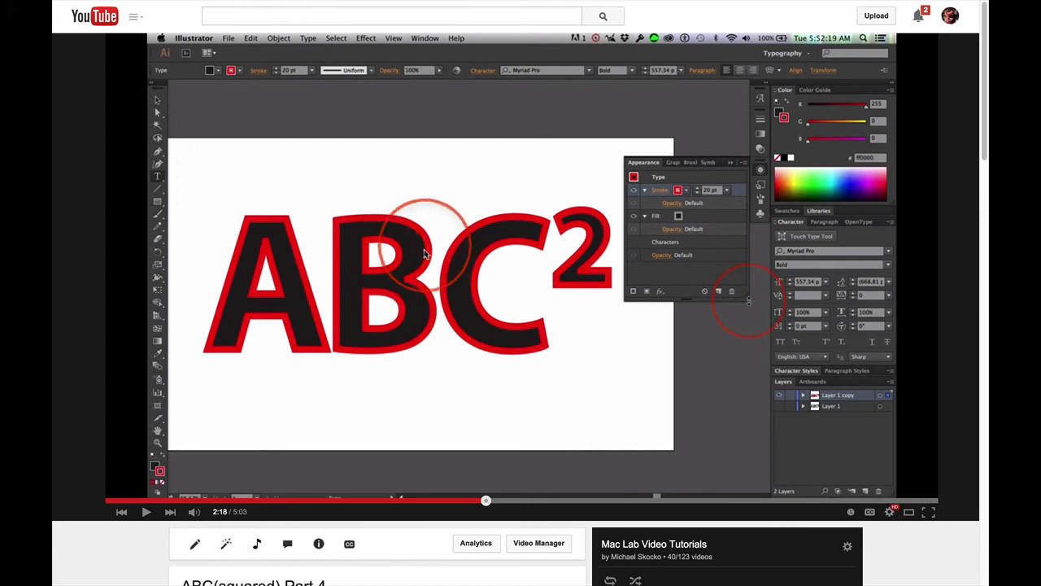
{"action": "left_click", "coordinate": [804, 499]}
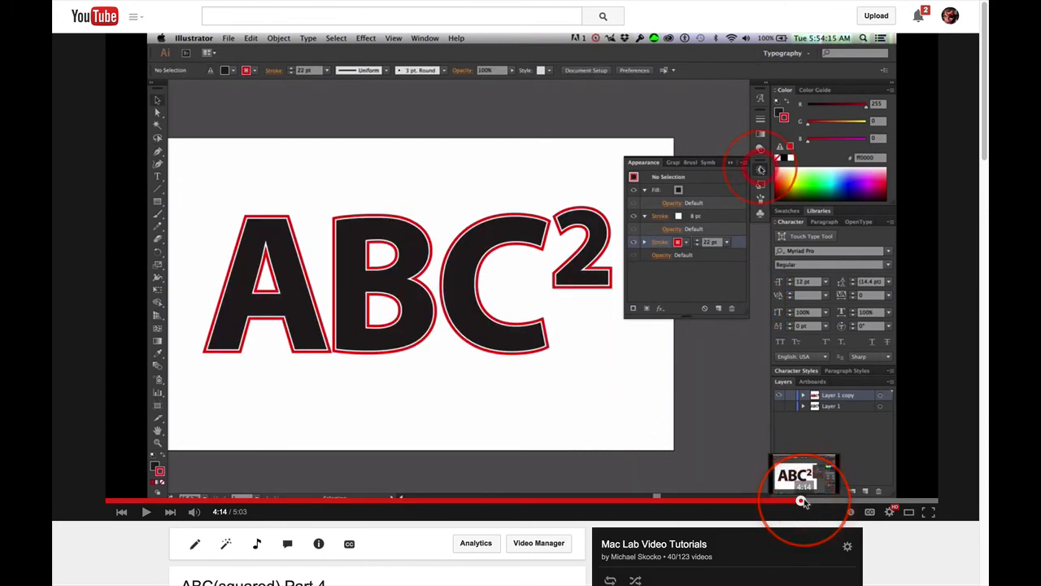
{"action": "left_click_drag", "start_coordinate": [804, 500], "coordinate": [791, 500]}
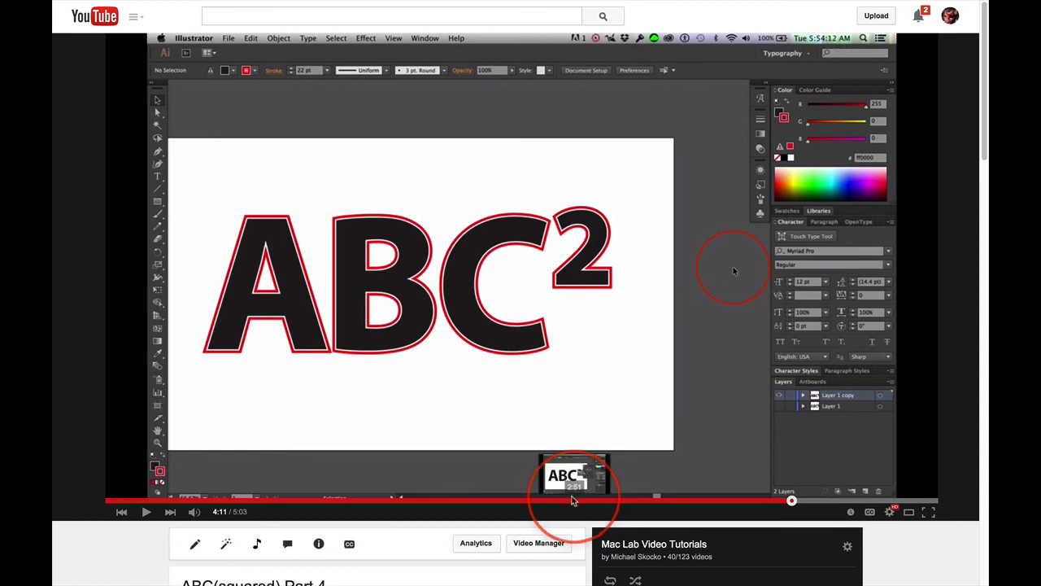
{"action": "left_click", "coordinate": [542, 500]}
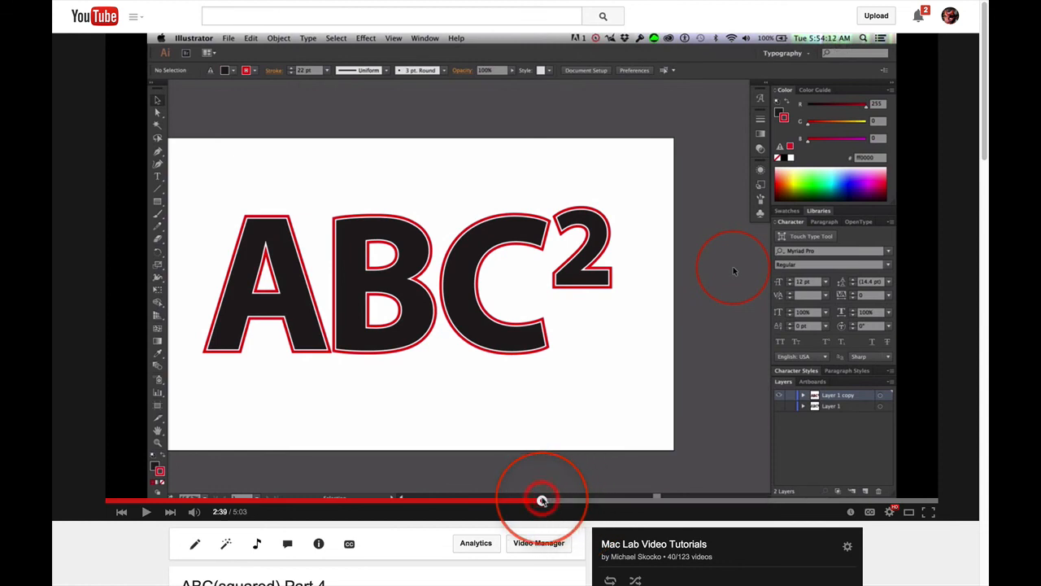
{"action": "left_click_drag", "start_coordinate": [543, 500], "coordinate": [518, 501]}
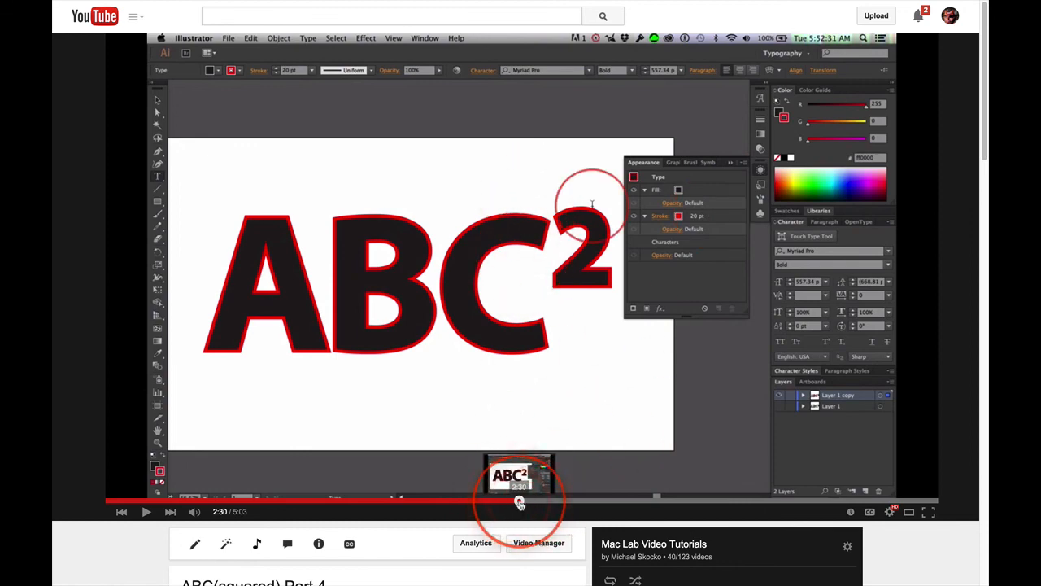
{"action": "left_click_drag", "start_coordinate": [518, 498], "coordinate": [473, 503]}
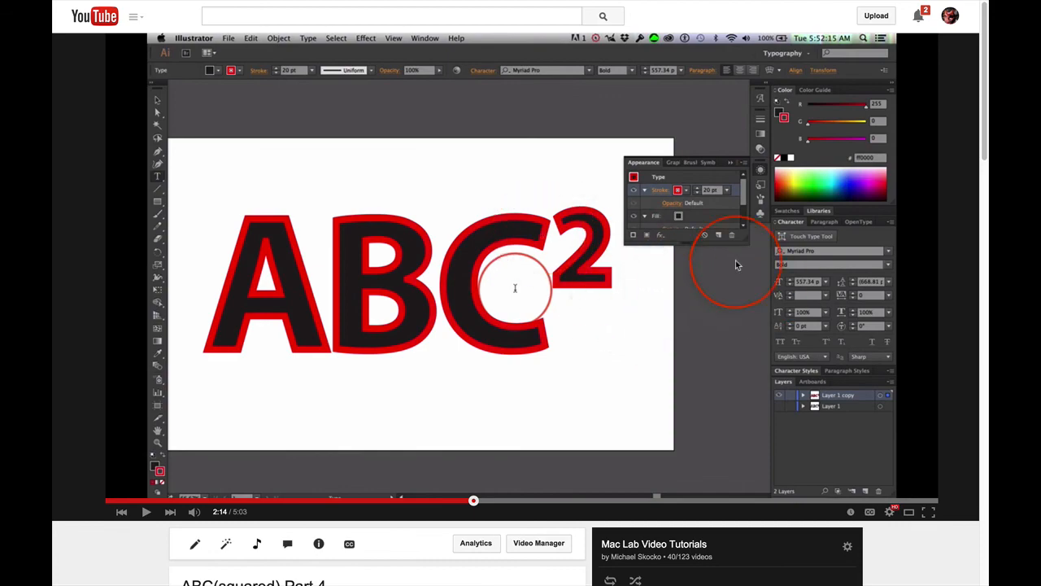
{"action": "key", "text": "super+Tab"}
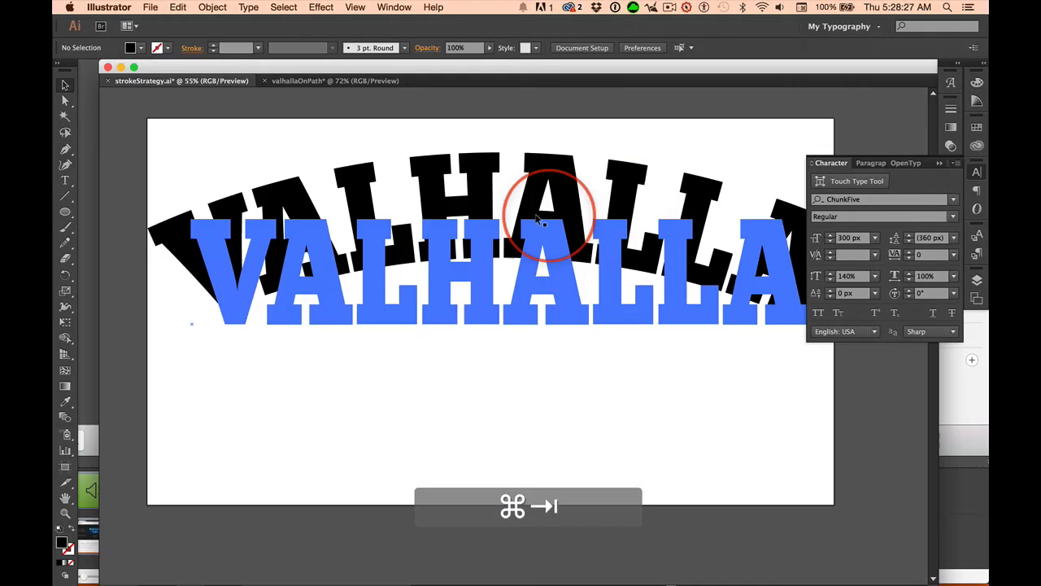